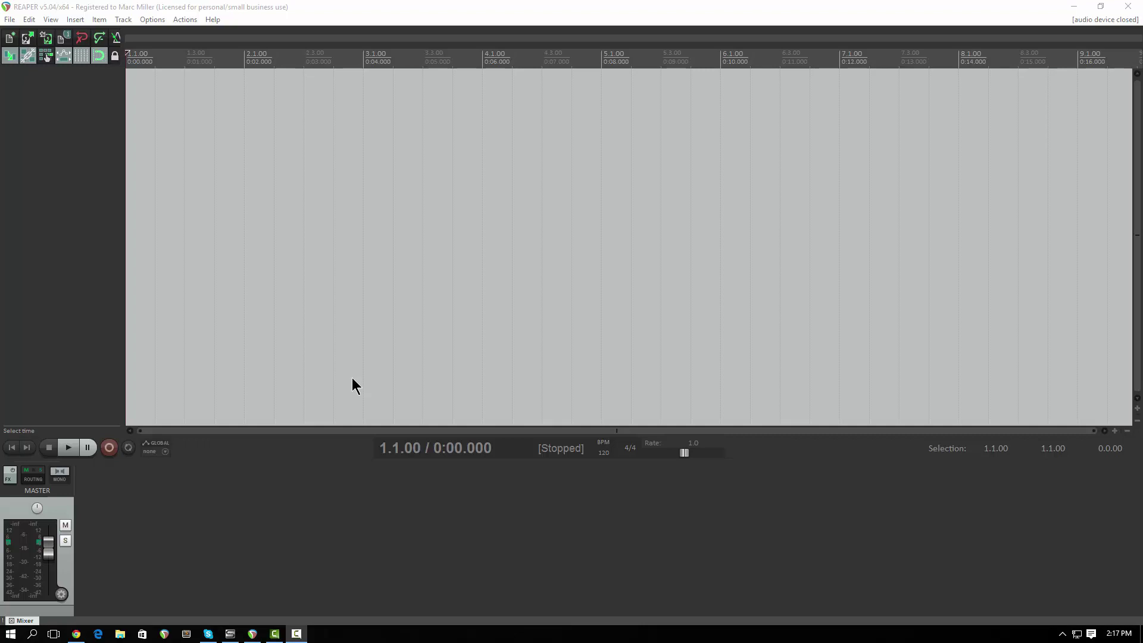
- Open Preferences on the MIDI Devices page, shift the window left, and select the IMPACT LX88 input
click(50, 20)
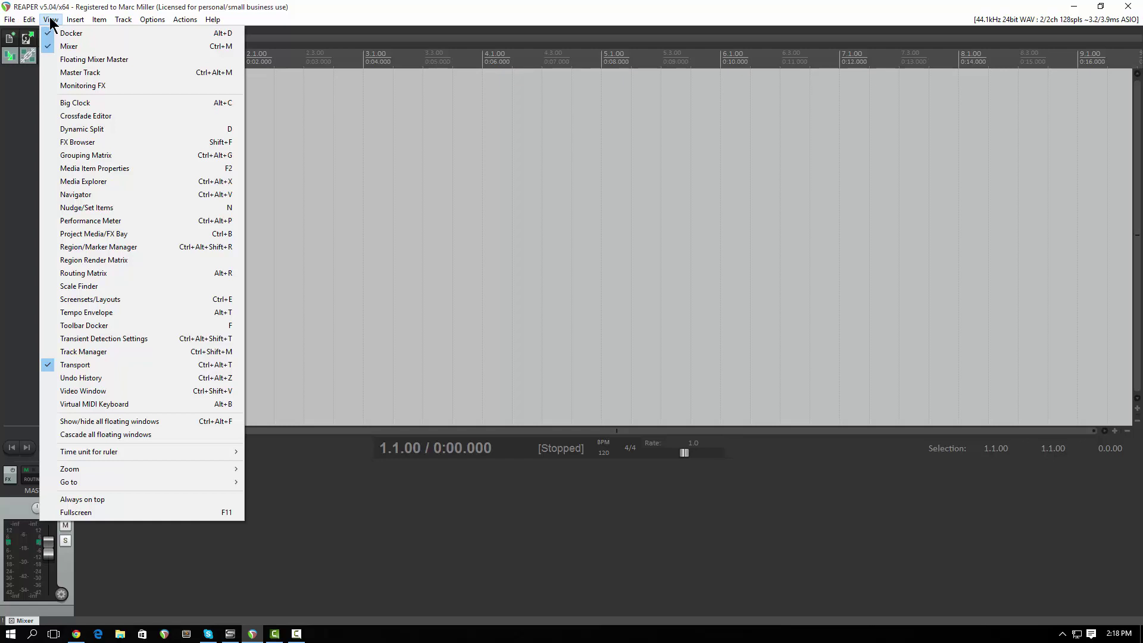
click(50, 19)
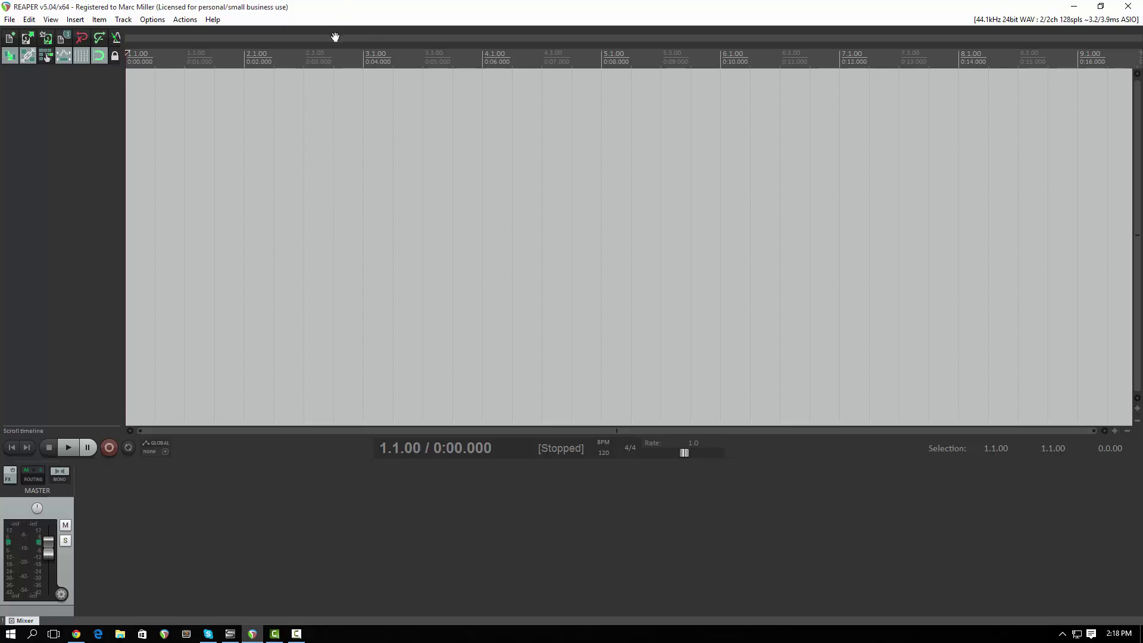
key(ctrl+p)
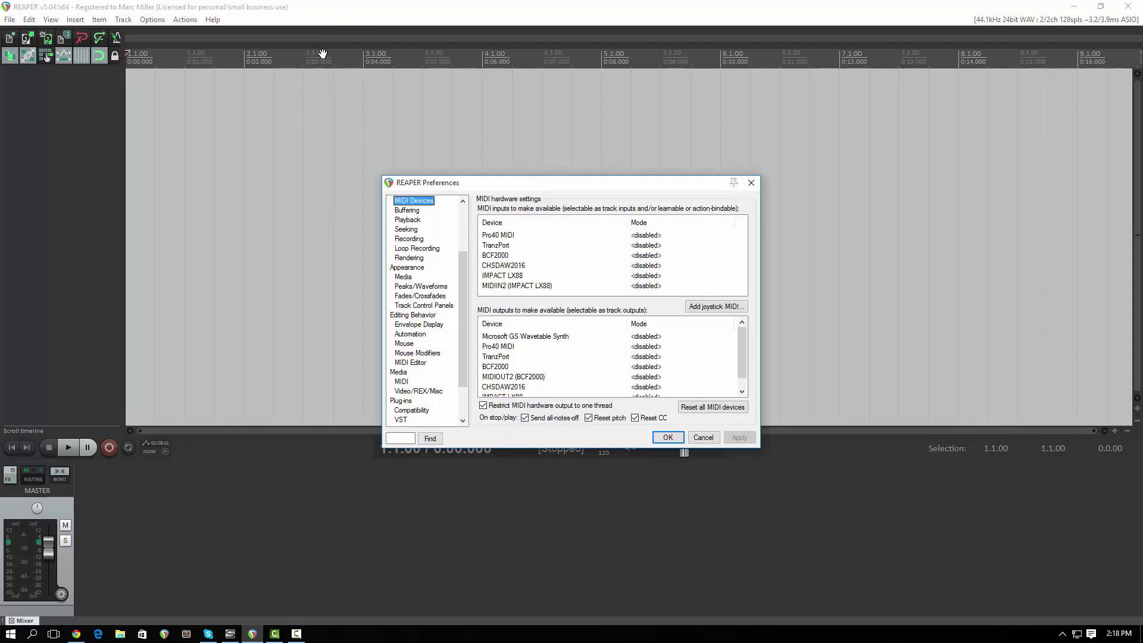
drag(466, 292, 470, 235)
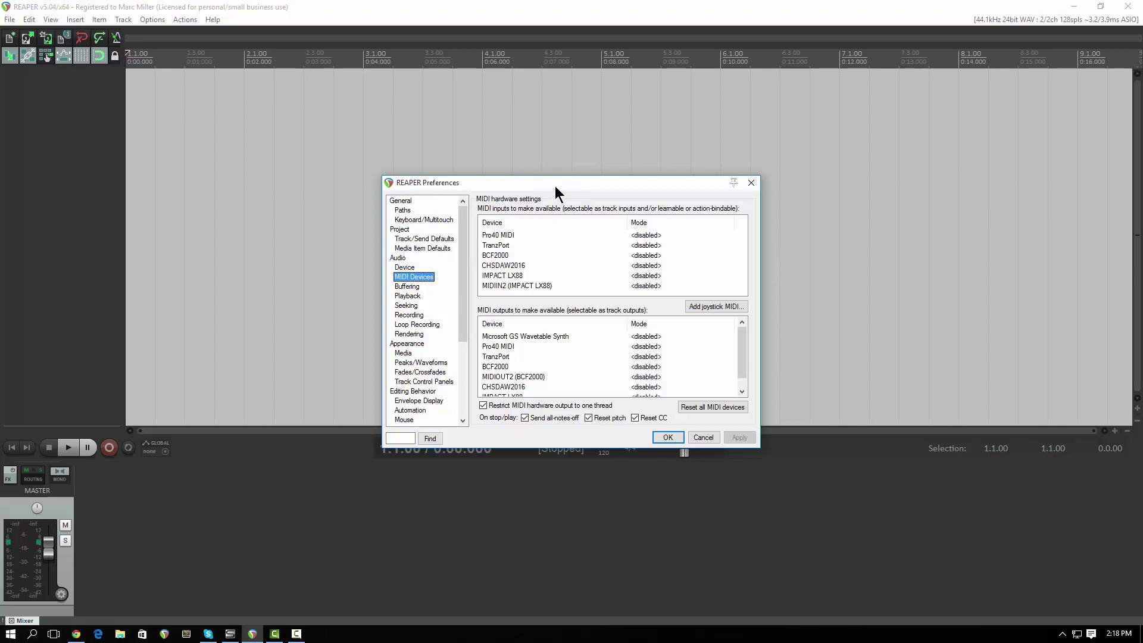
drag(555, 185, 422, 182)
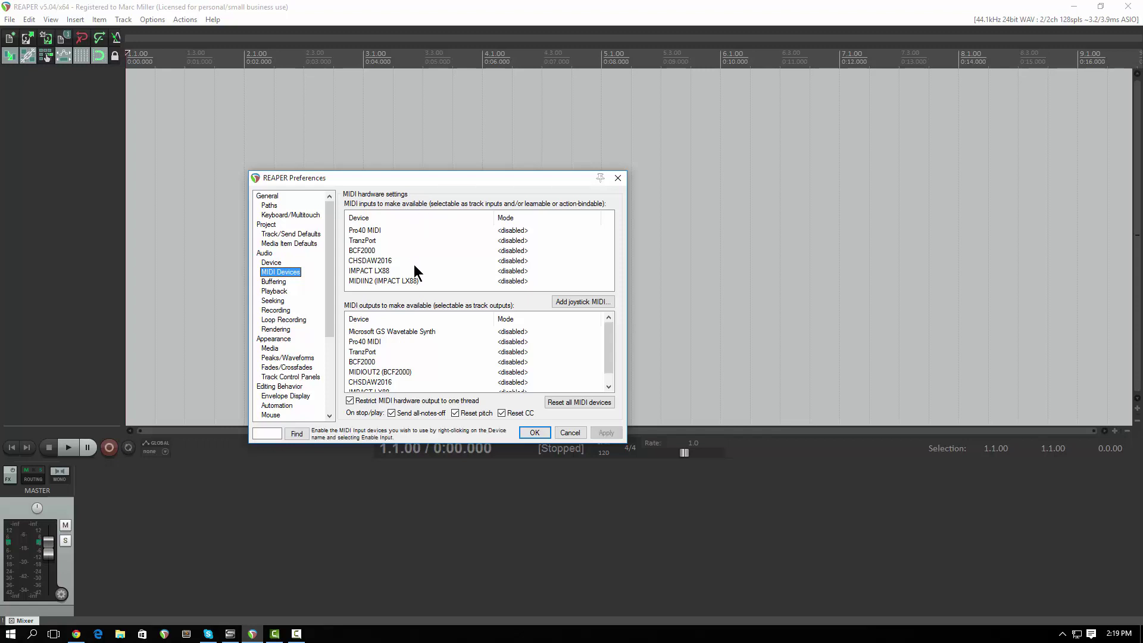
click(366, 269)
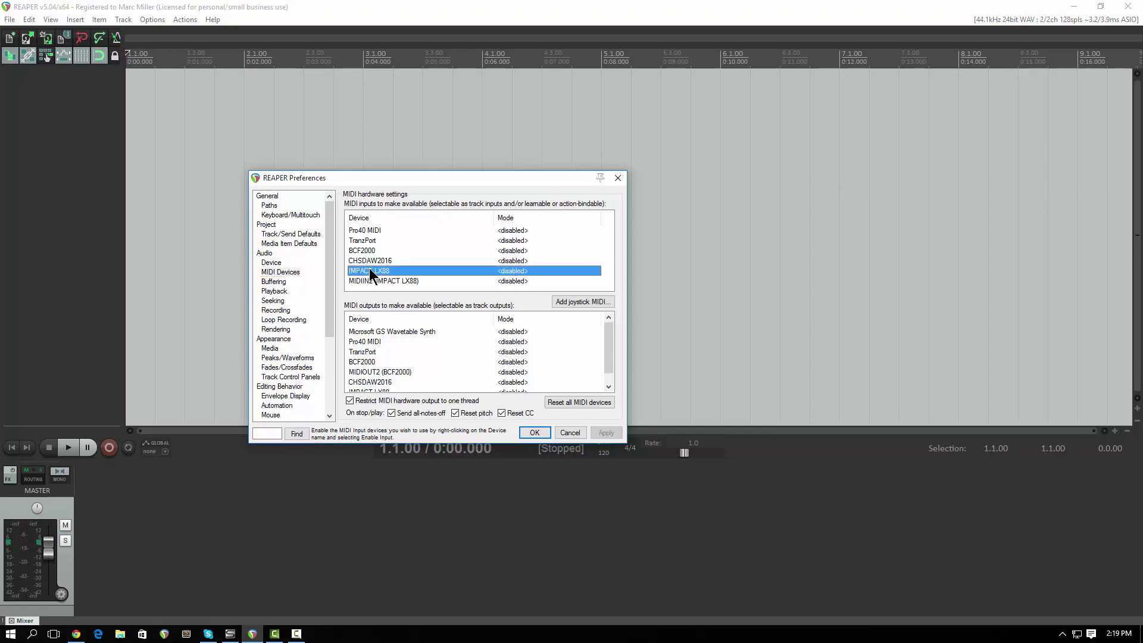
- Enable input from the IMPACT LX88 so it reads Enabled+Control
double_click(523, 271)
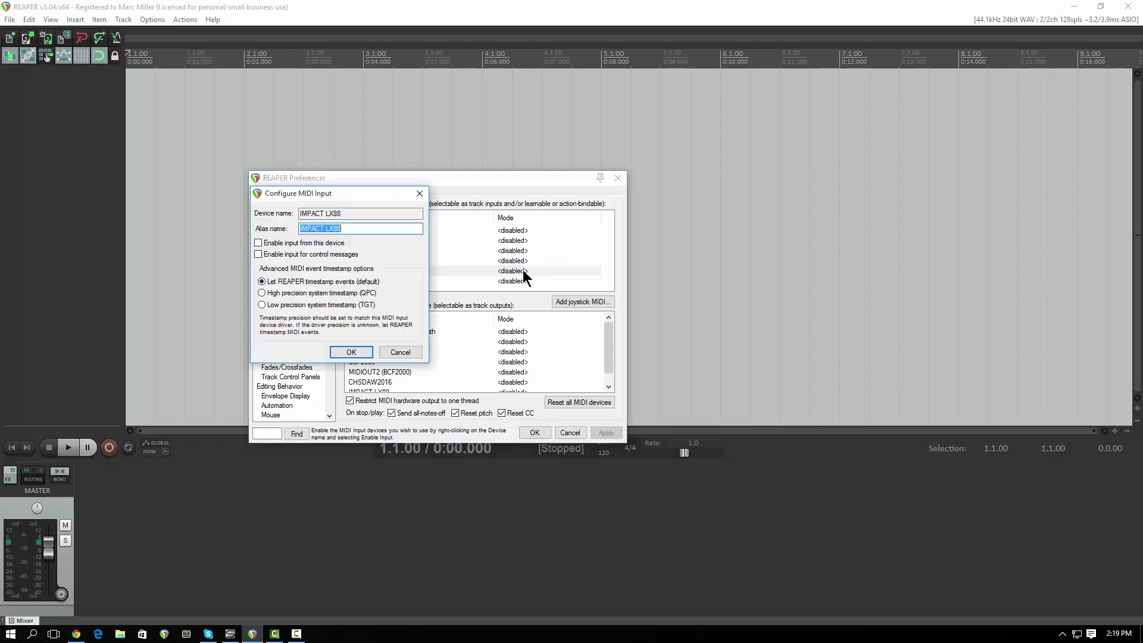
click(259, 243)
click(351, 351)
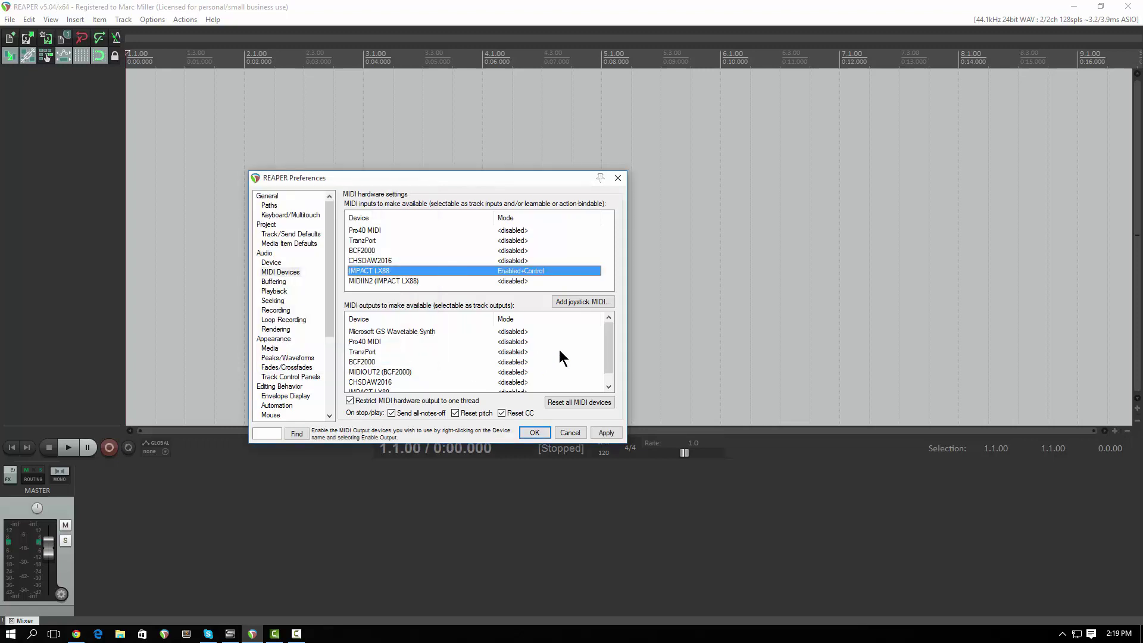
- Enable output to the IMPACT LX88 MIDI device and apply the Preferences changes
drag(609, 354, 609, 367)
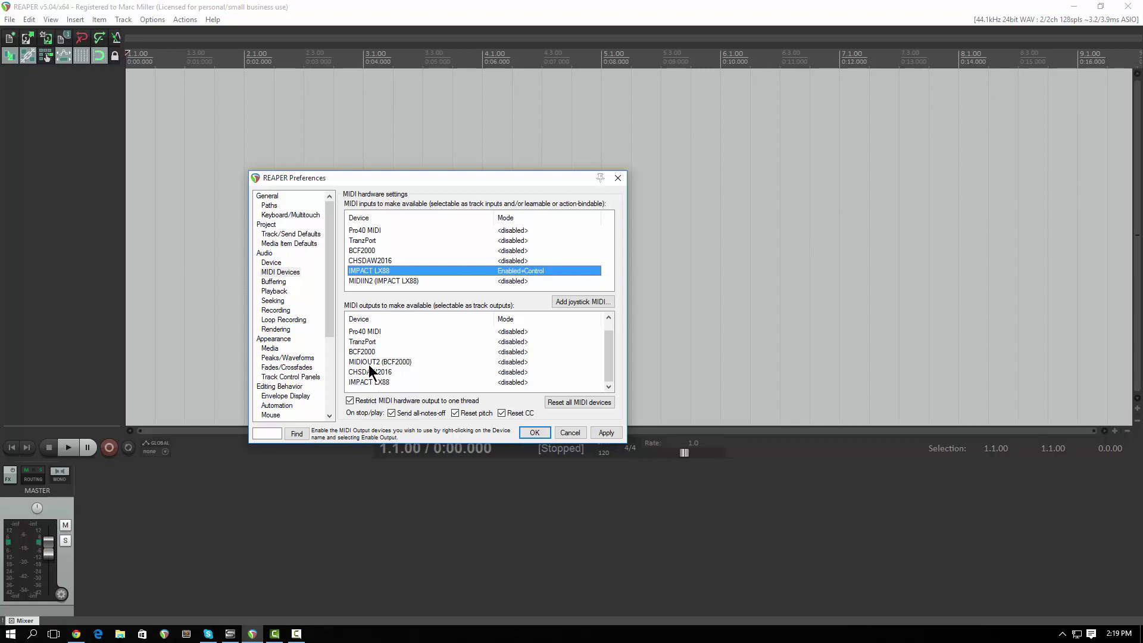
double_click(372, 382)
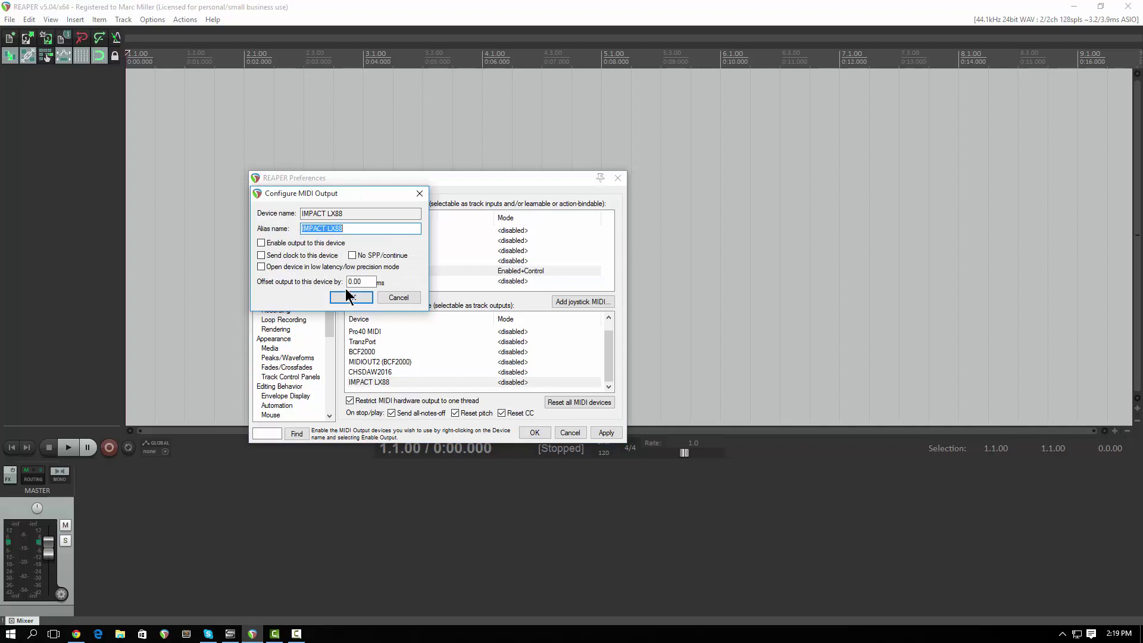
click(265, 243)
click(359, 297)
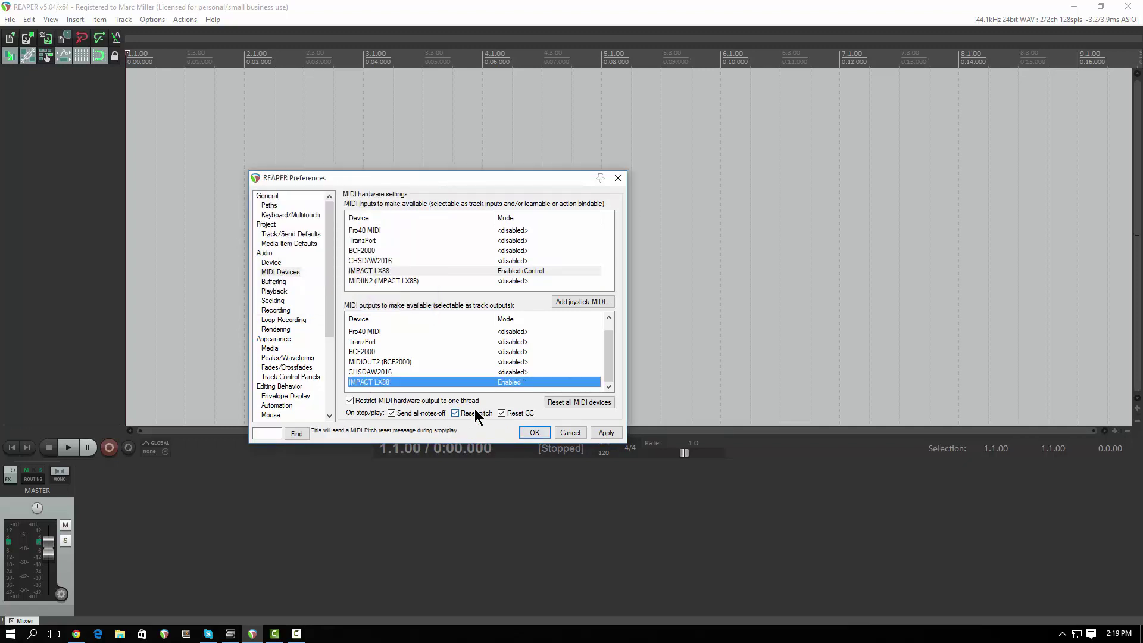
click(526, 434)
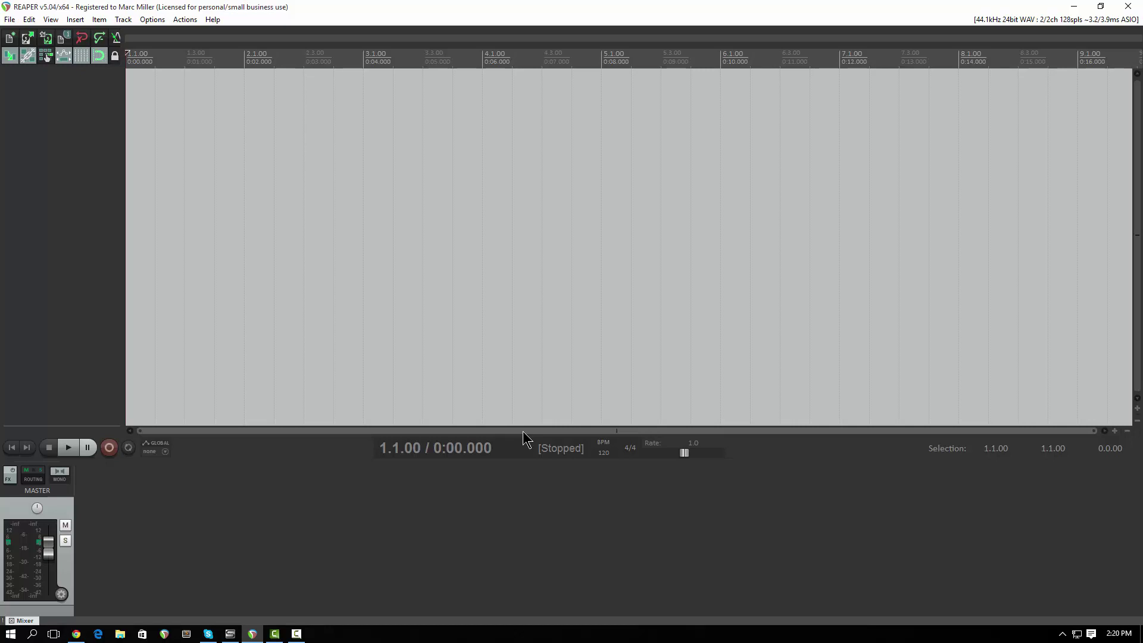
- Insert a new empty track, Track 1, from the track panel's context menu
right_click(60, 89)
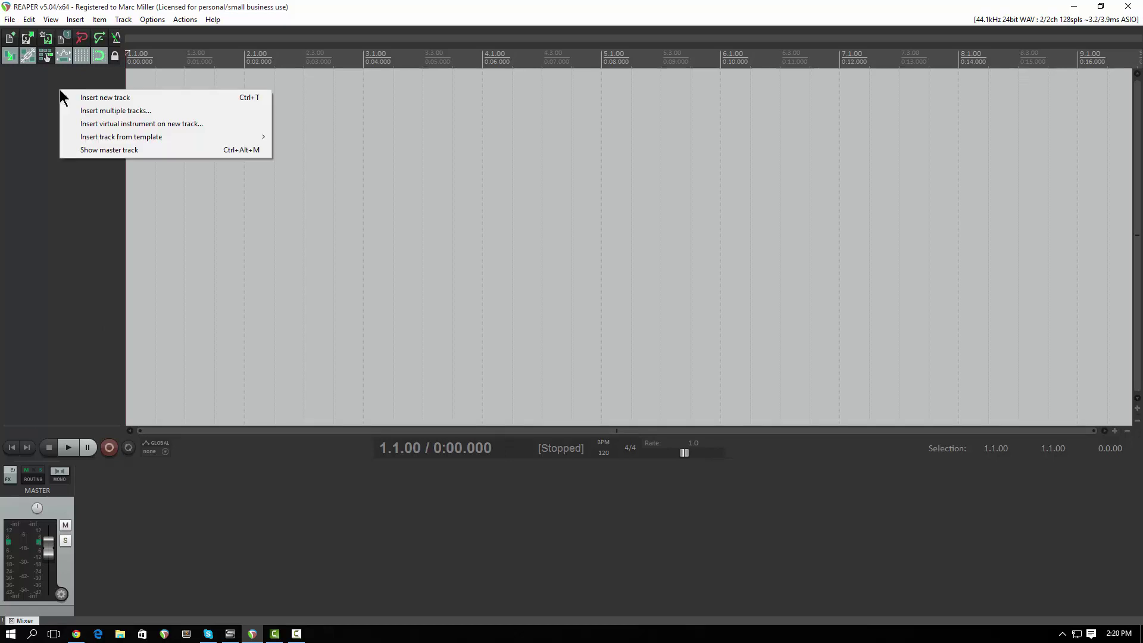
click(95, 99)
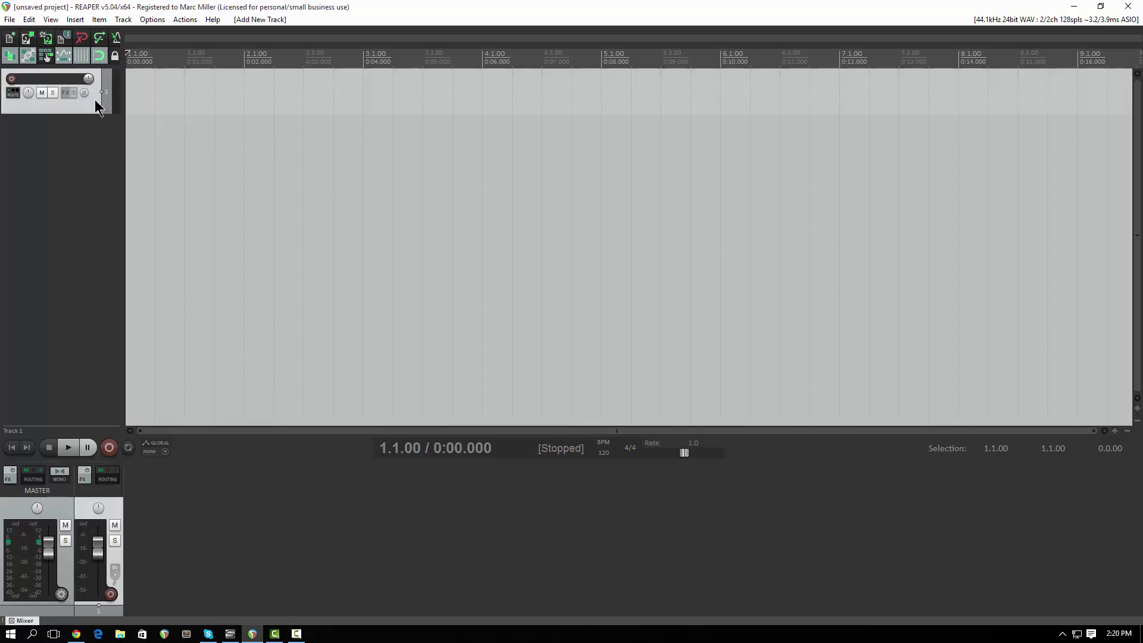
- Set Track 1's record input to MIDI > IMPACT LX88 > All Channels
right_click(13, 82)
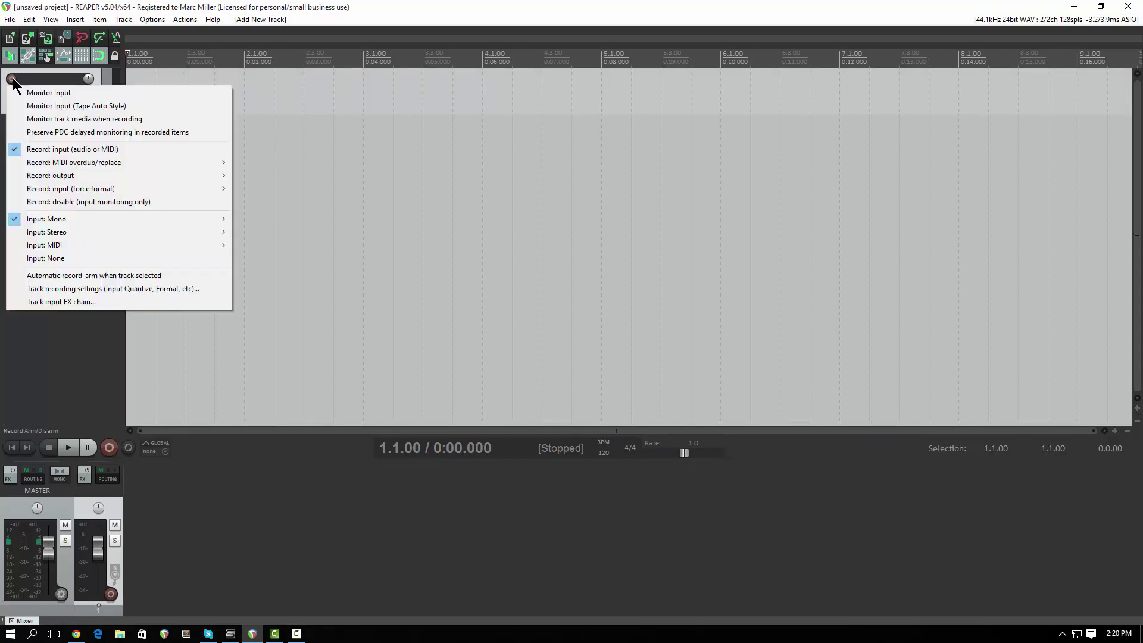
click(78, 386)
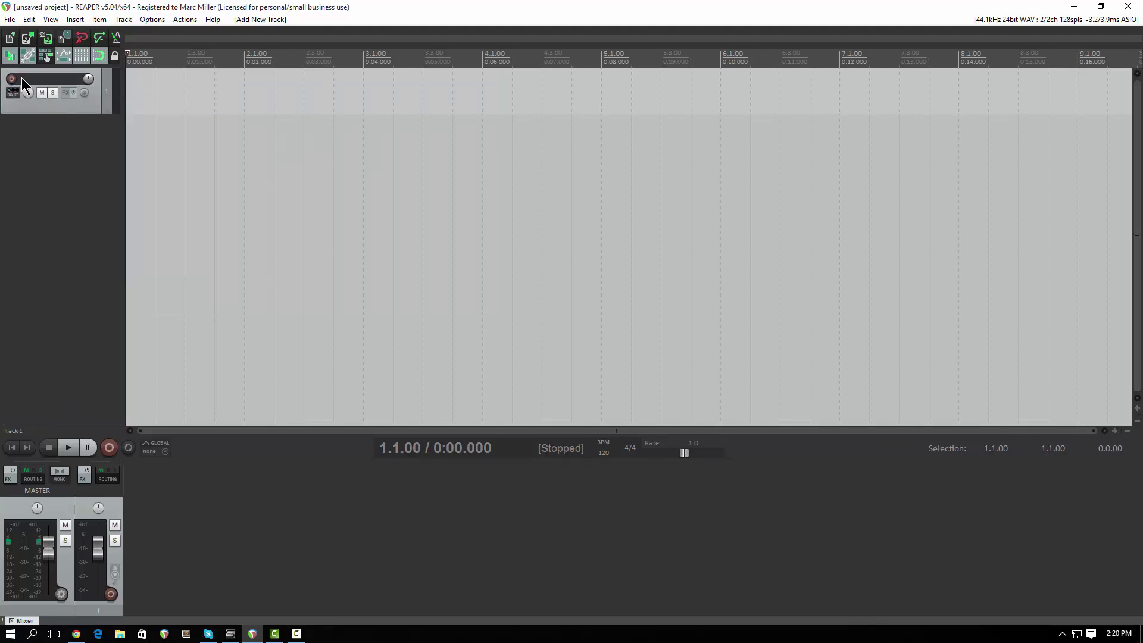
right_click(11, 80)
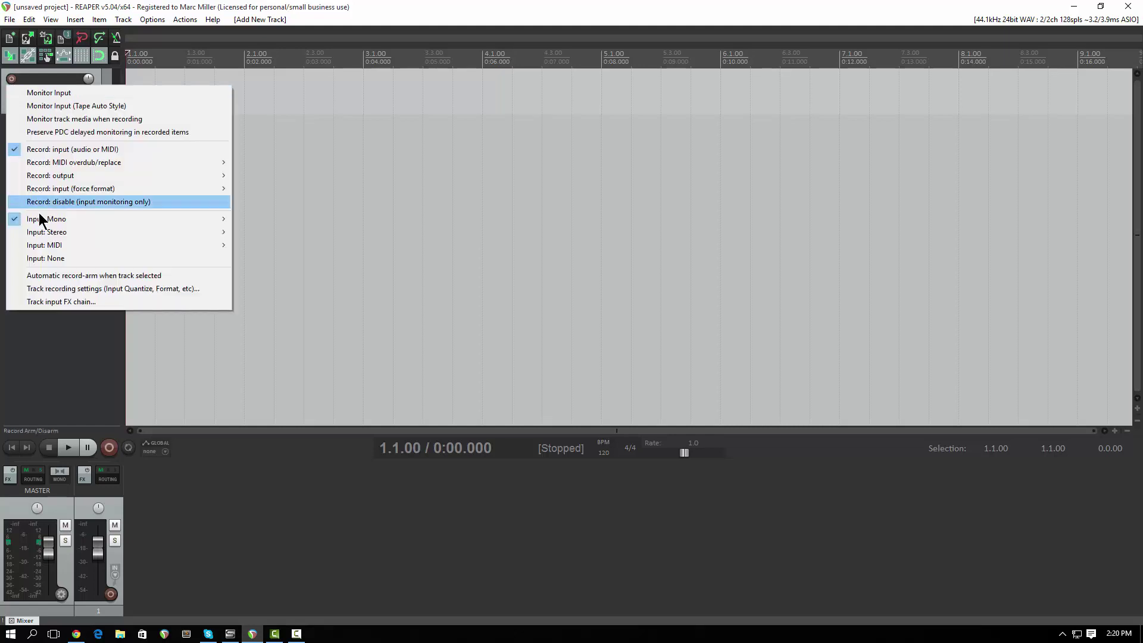
mouse_move(53, 247)
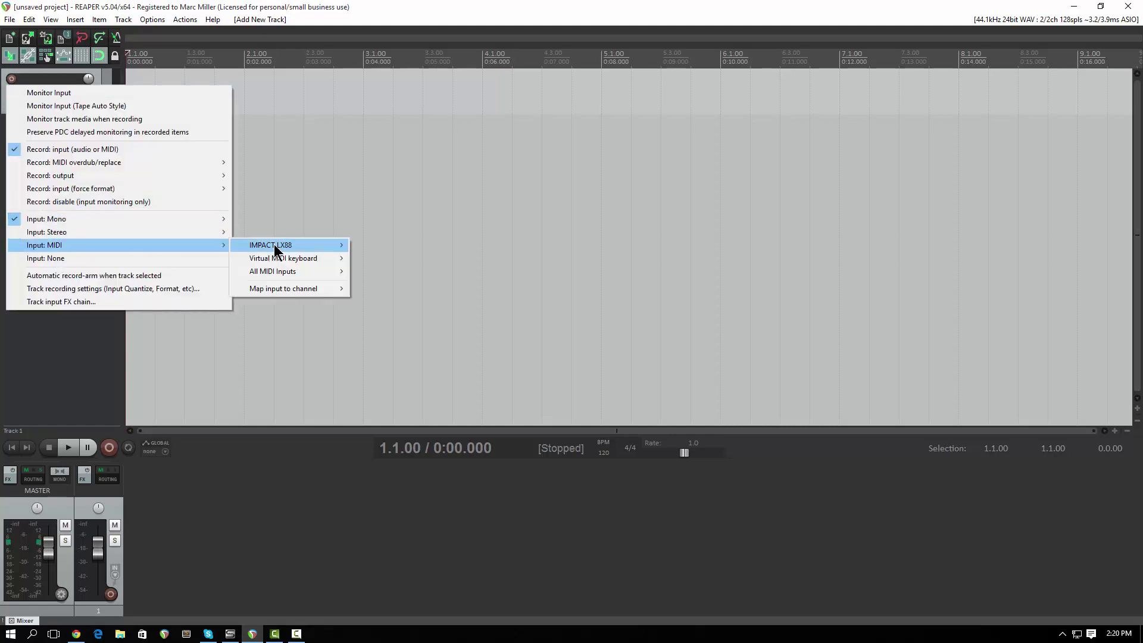
mouse_move(285, 246)
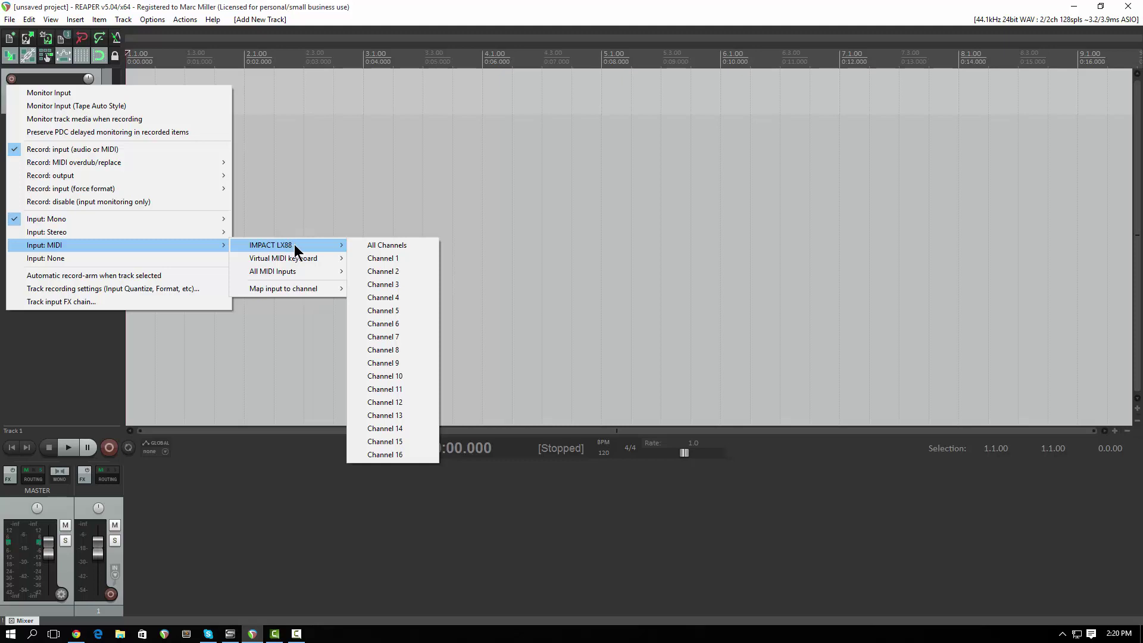
click(364, 247)
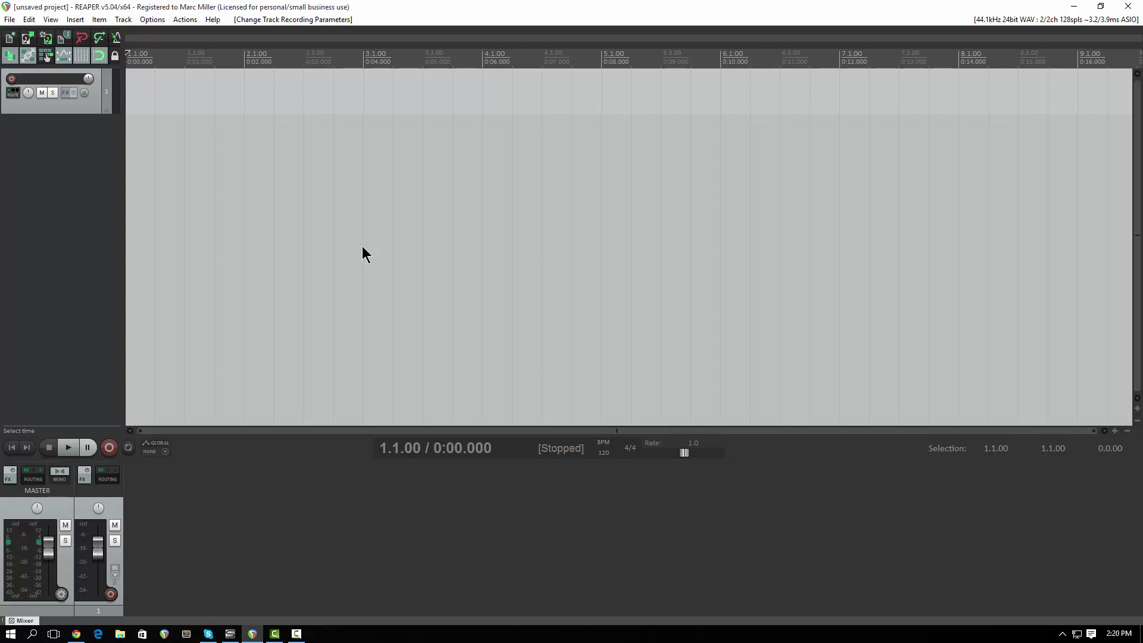
- Record-arm Track 1 to capture MIDI from the IMPACT LX88
click(12, 79)
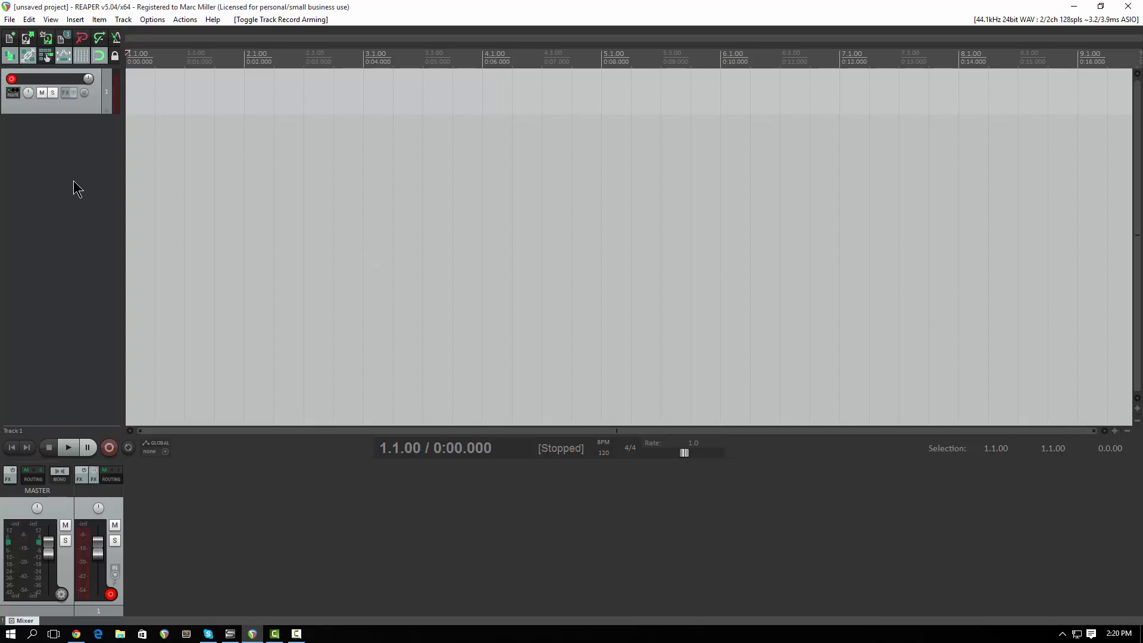
- Add the VSTi TruePianos (4Front) instrument to Track 1 from the Instruments category
click(67, 95)
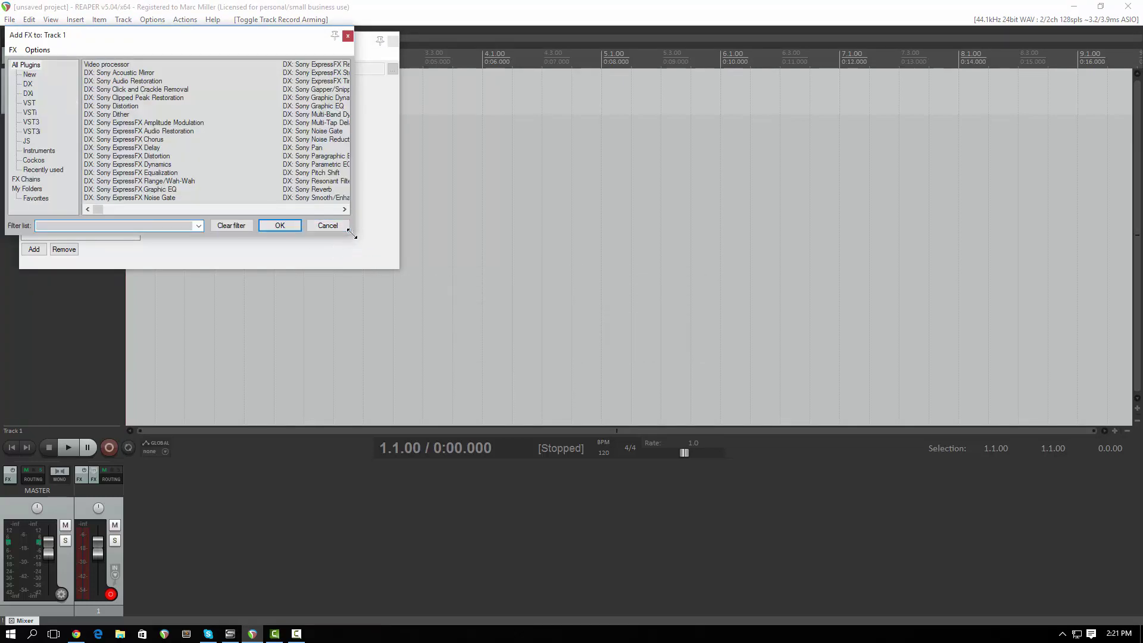
drag(351, 233, 570, 418)
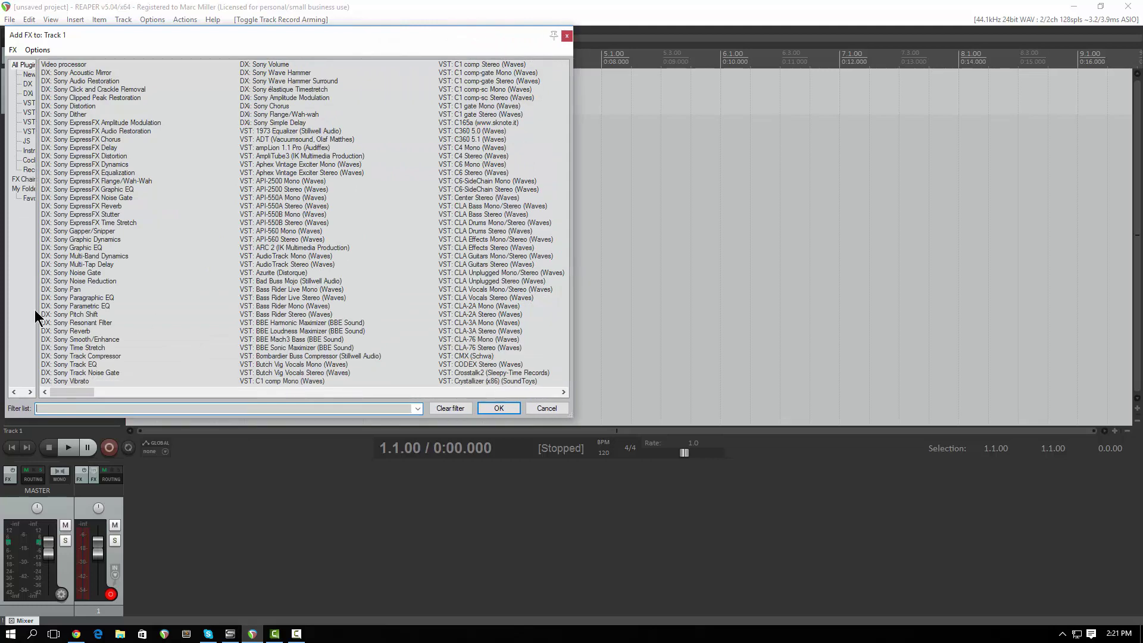
drag(37, 314, 94, 320)
click(36, 152)
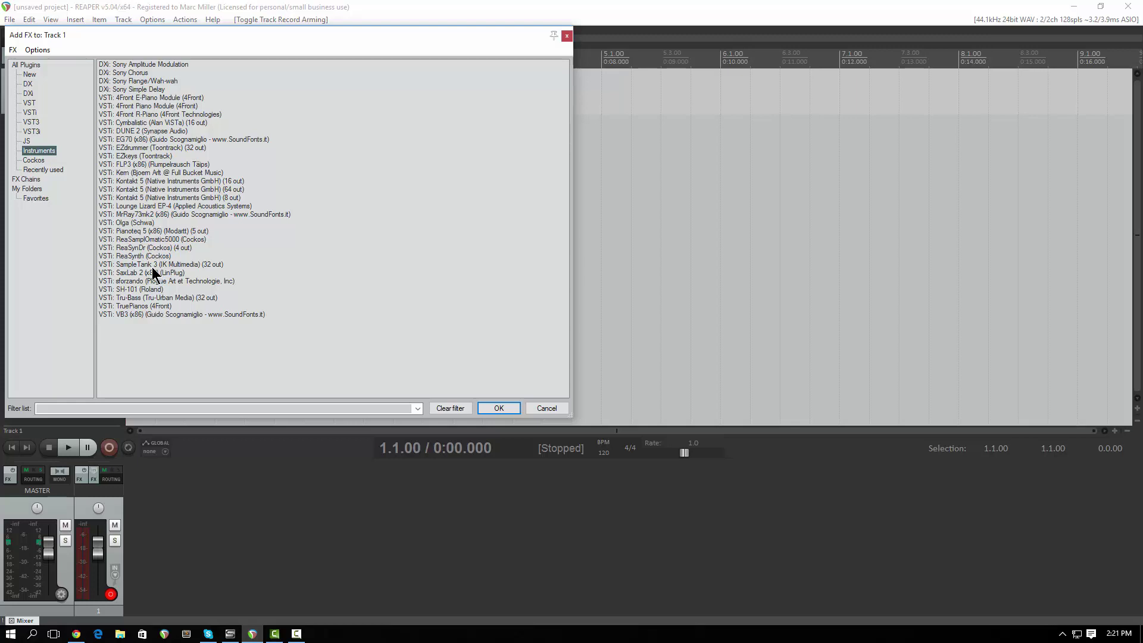
double_click(130, 307)
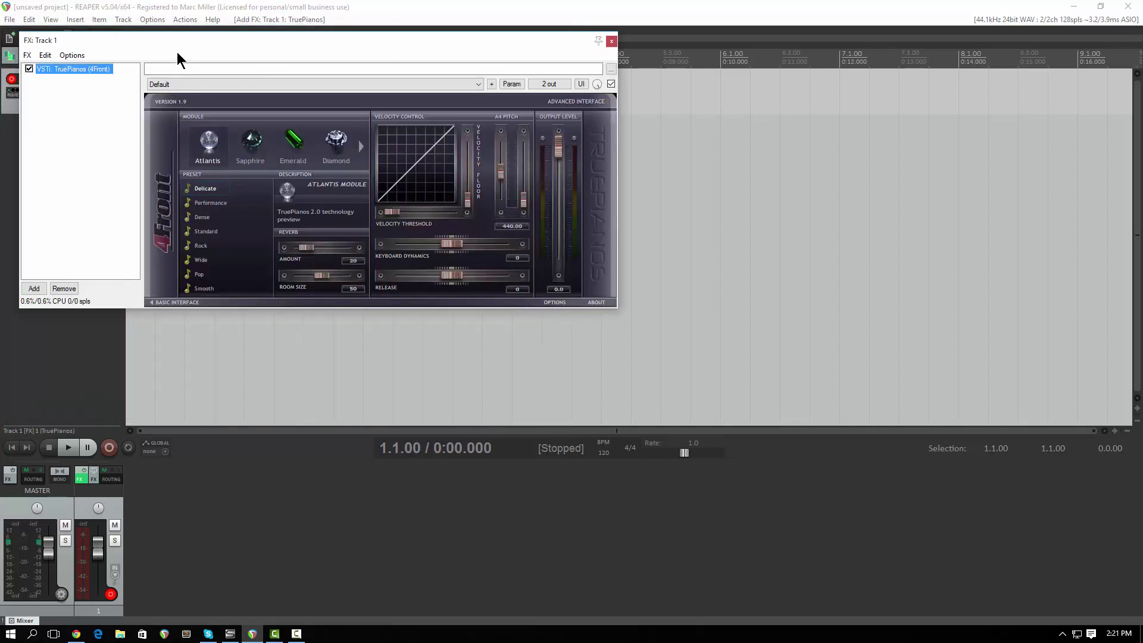
- Close the TruePianos FX window for Track 1
drag(177, 40, 336, 195)
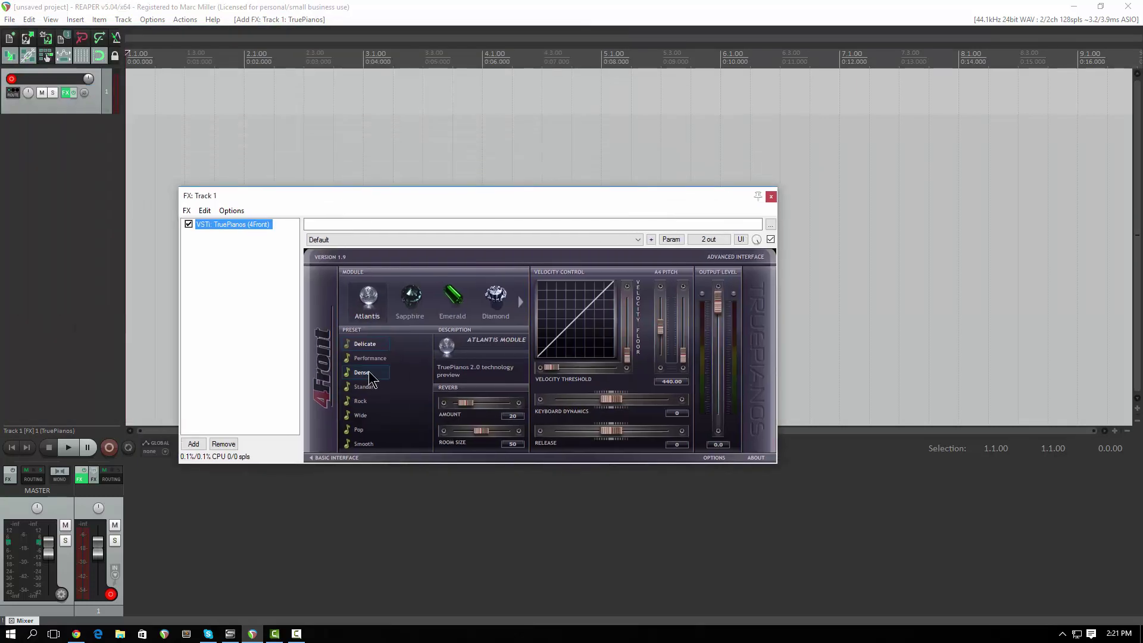
click(772, 198)
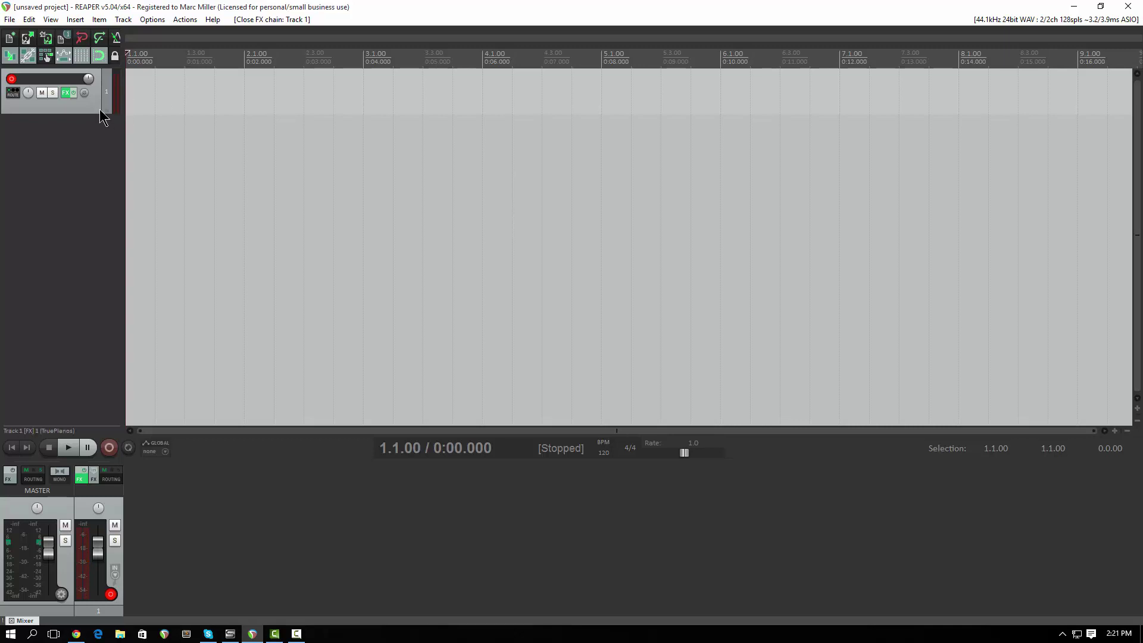
- Turn on Monitor Input for Track 1 so played notes sound through TruePianos
right_click(12, 79)
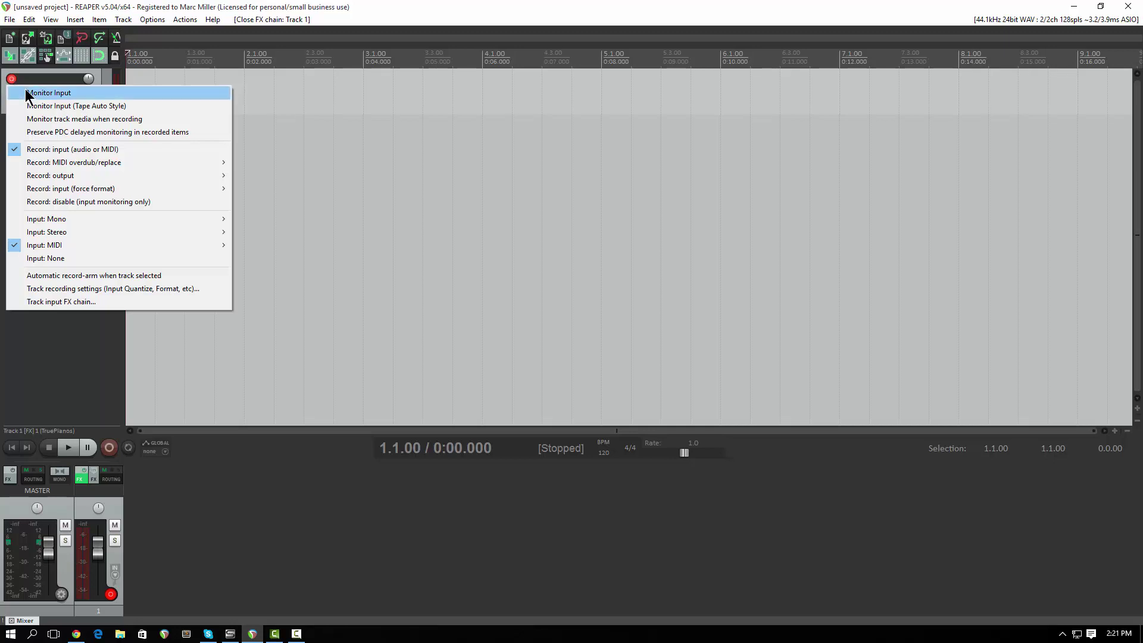
click(27, 93)
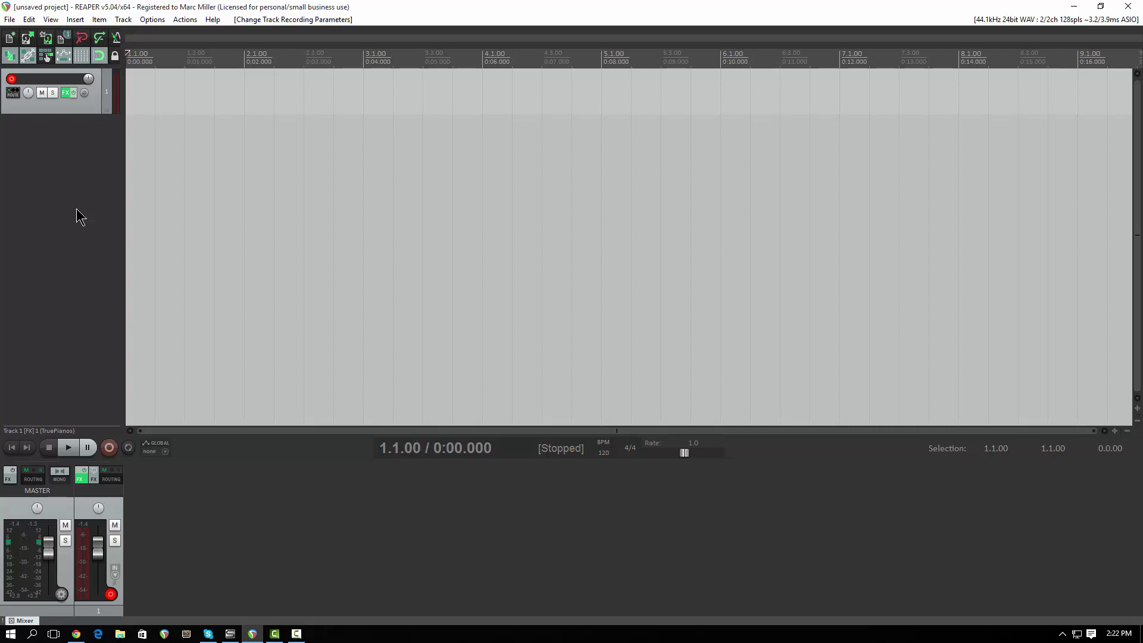
click(134, 84)
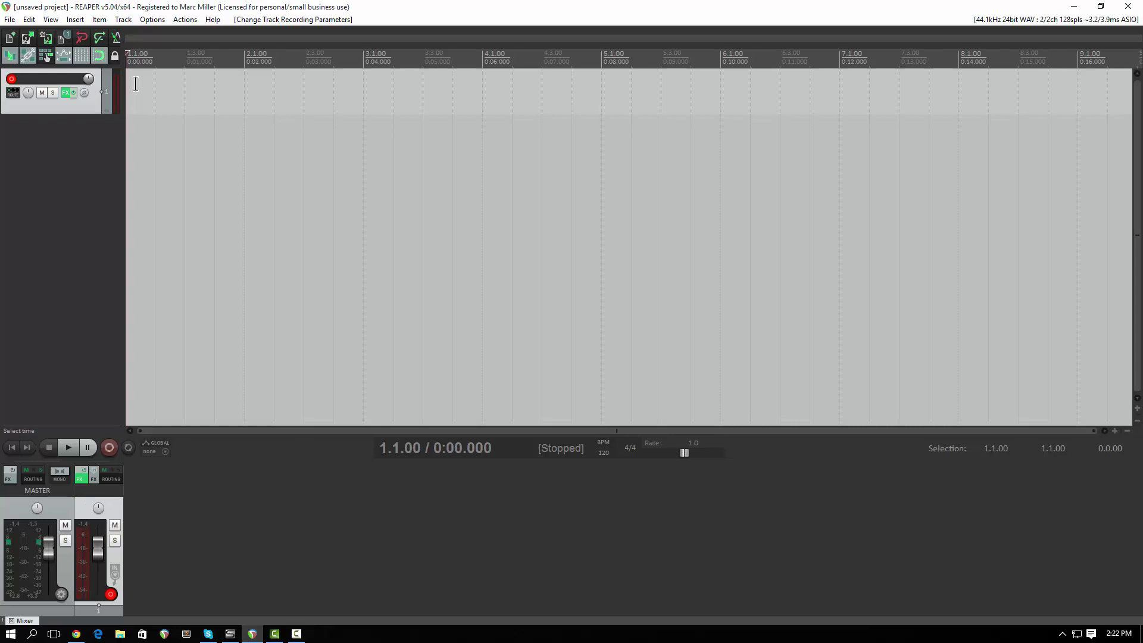
click(296, 634)
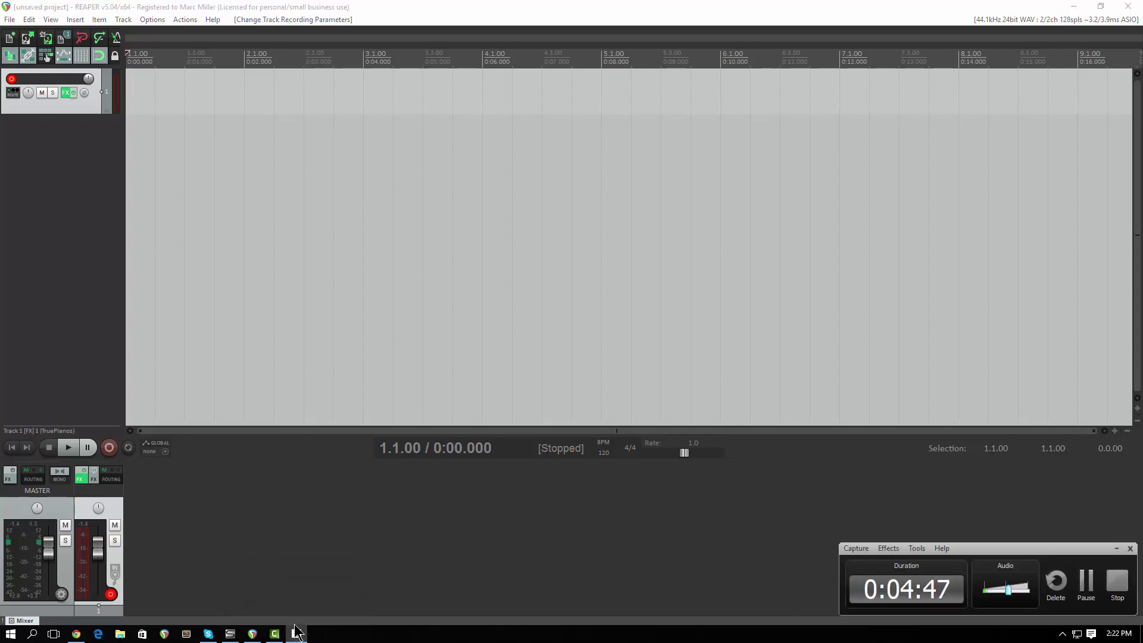